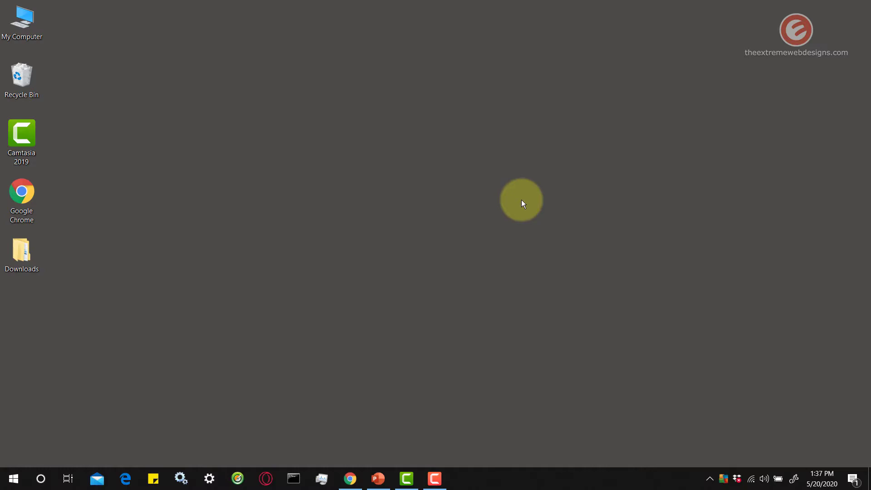
- Search 'default' from the Start menu and open the Default app settings page
left_click(13, 479)
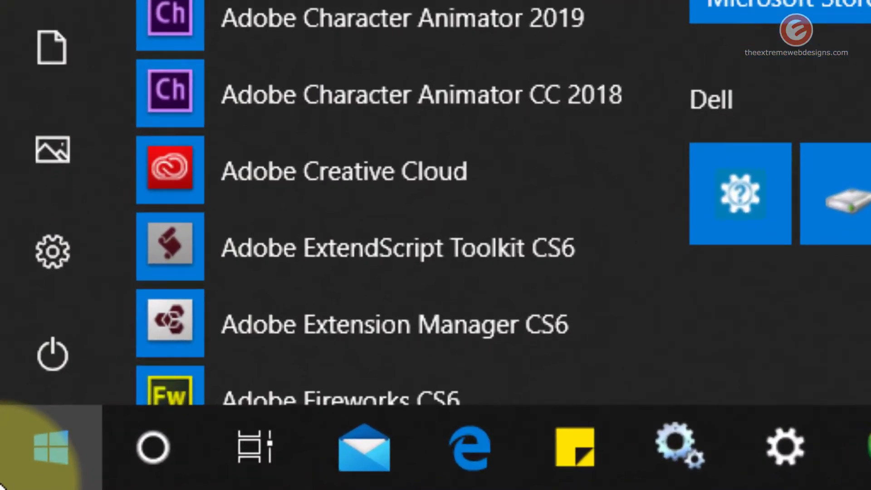
type("default")
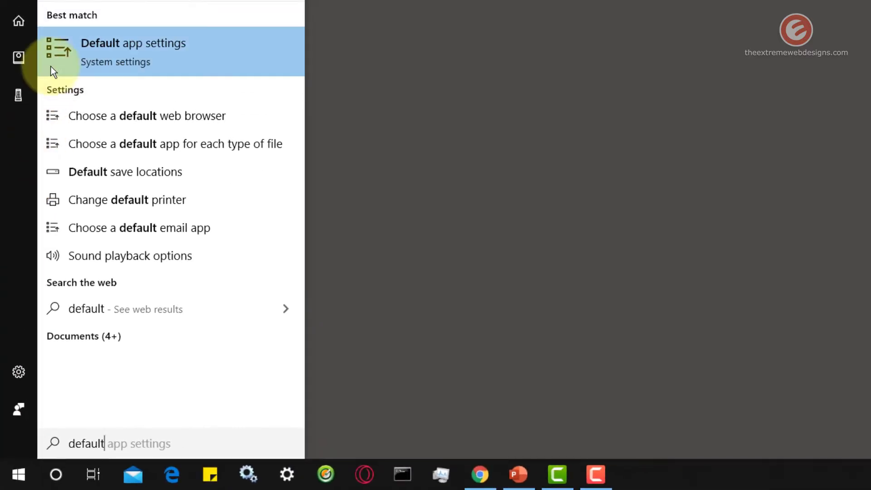
left_click(214, 62)
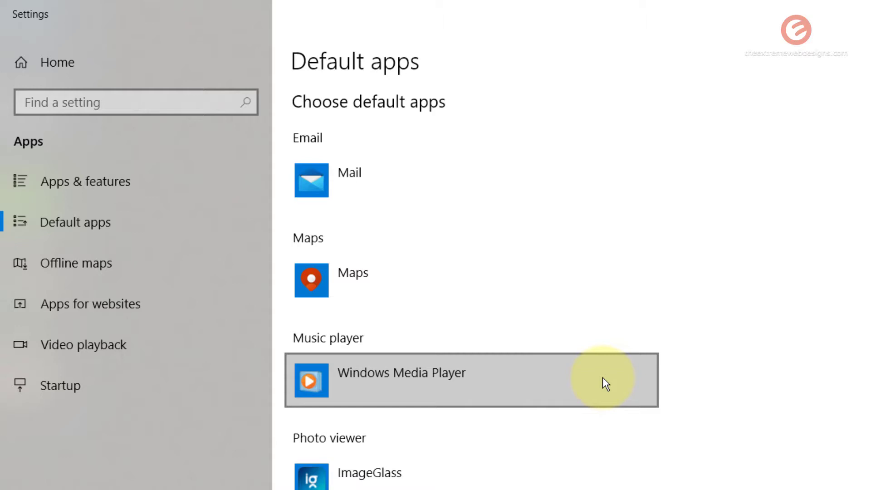
- Change the Music player from Windows Media Player to VLC media player
left_click(603, 383)
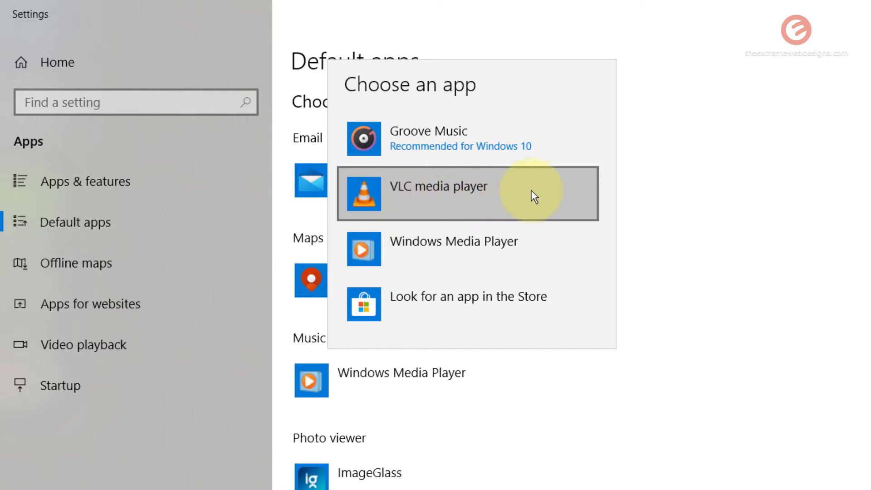
left_click(546, 190)
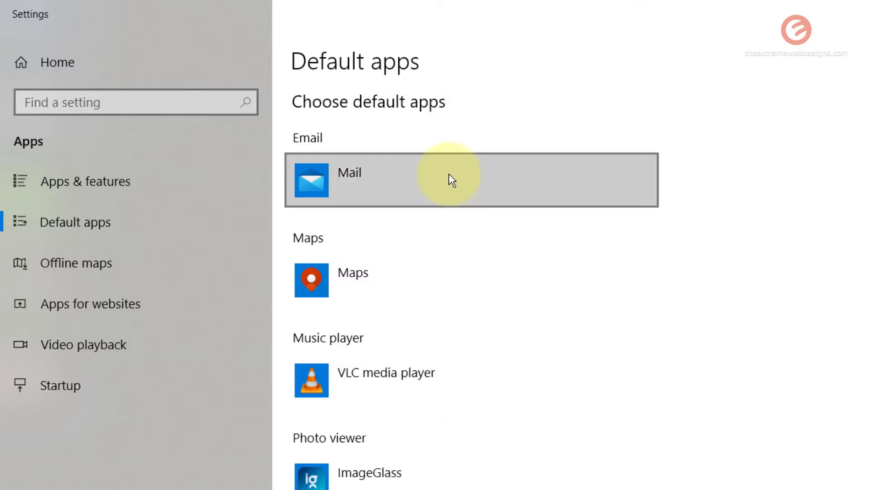
- Replace Mail with Thunderbird as the default Email app
left_click(512, 181)
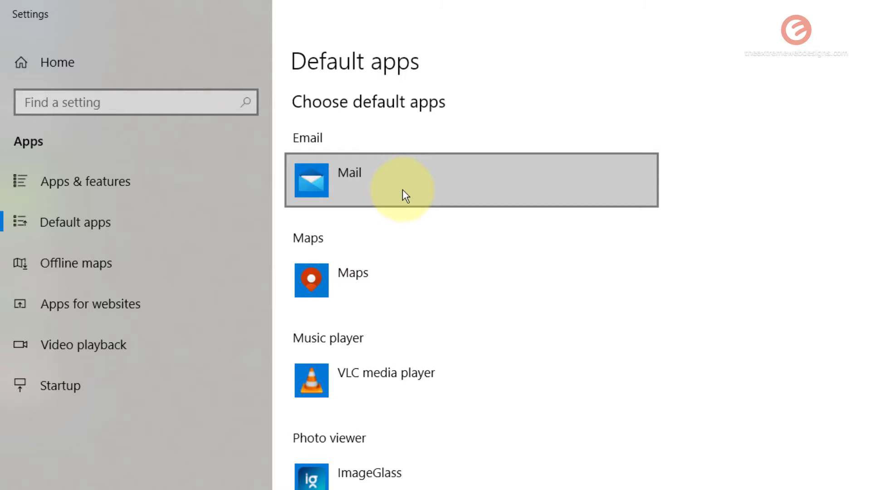
left_click(431, 183)
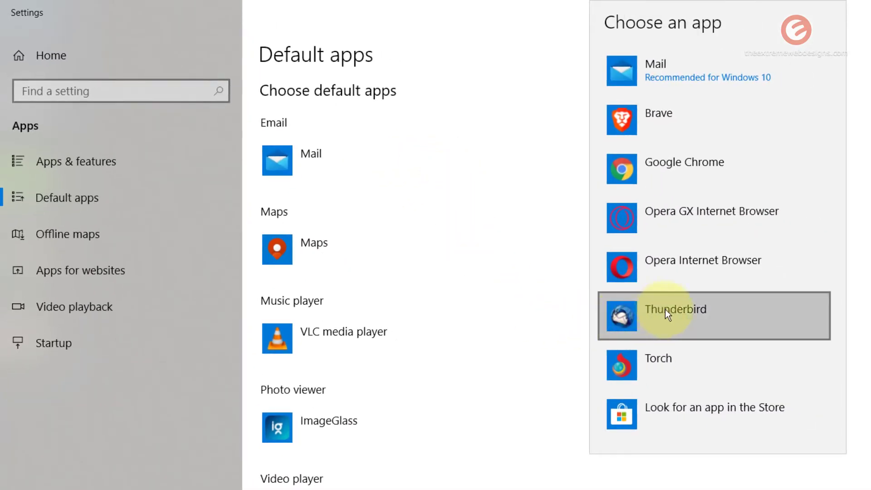
left_click(752, 311)
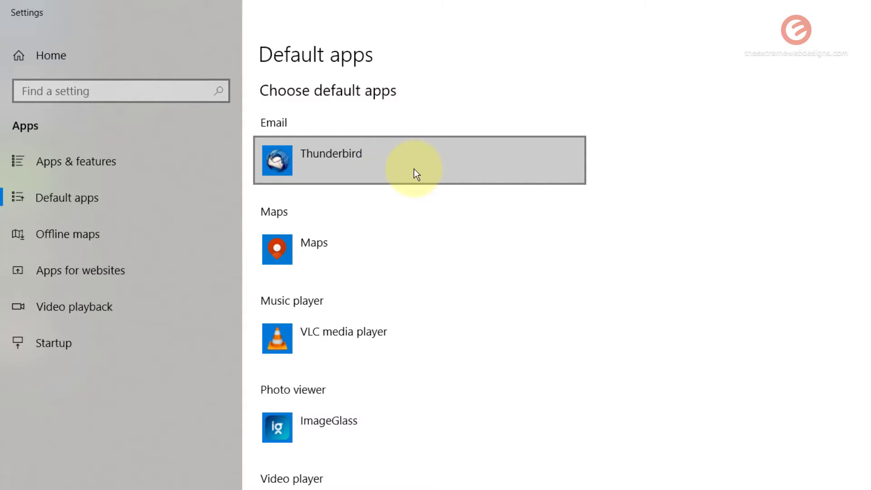
scroll(558, 312, "down", 5)
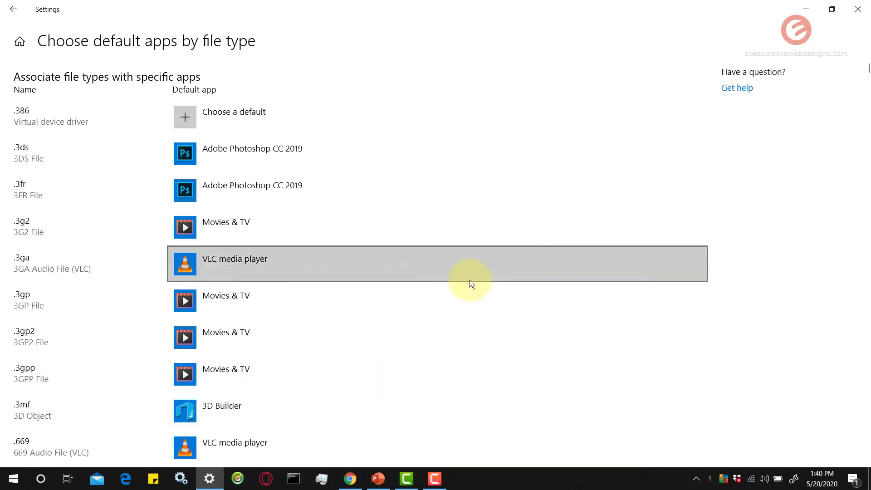
- Scroll the file-type list to find the .3g2 entry, currently set to Movies & TV
scroll(579, 200, "down", 5)
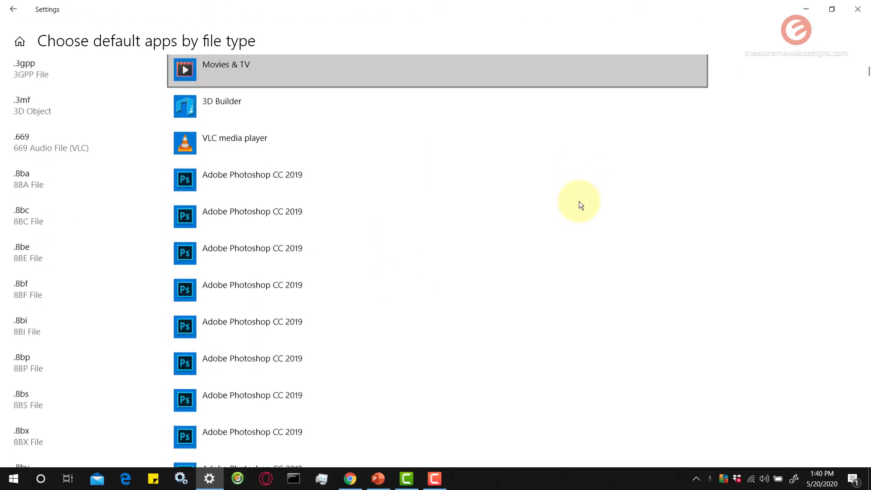
scroll(579, 202, "down", 5)
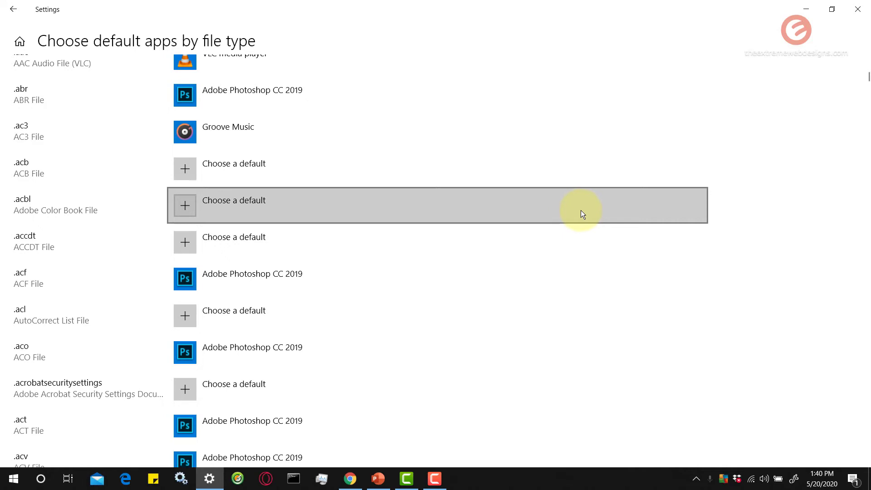
scroll(582, 211, "up", 5)
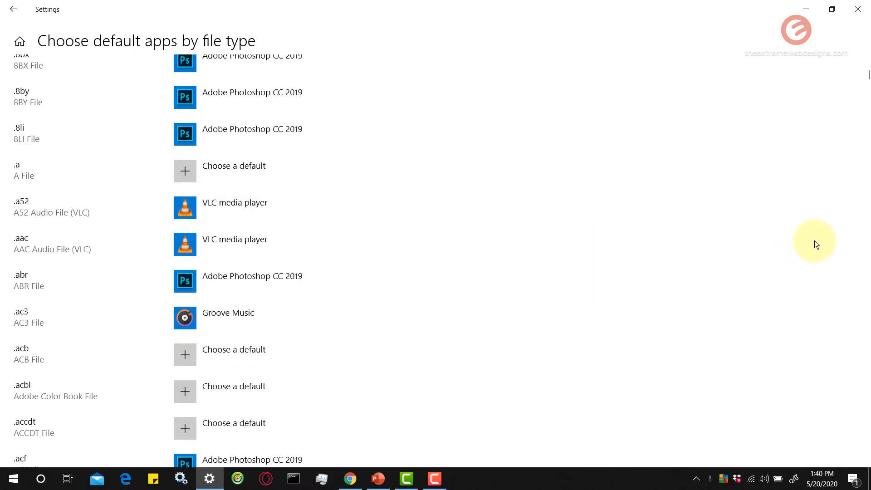
scroll(759, 268, "up", 10)
scroll(540, 199, "up", 5)
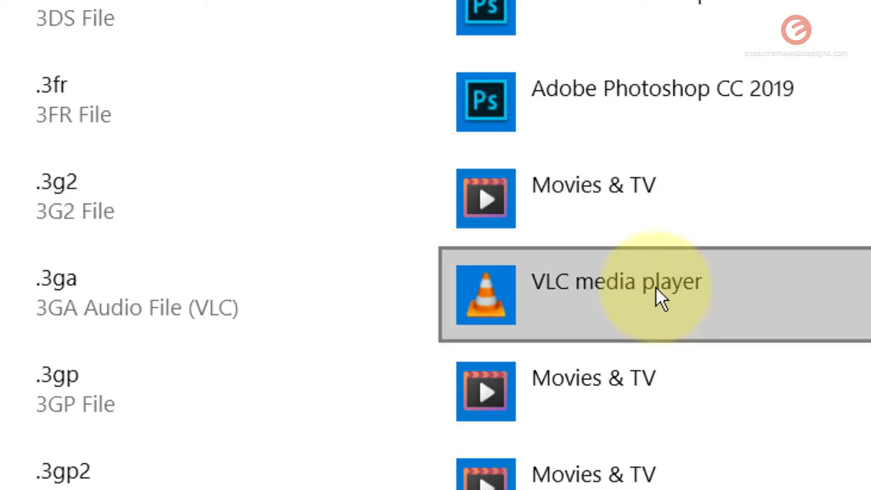
- Assign VLC media player to .3g2 files in place of Movies & TV
left_click(540, 305)
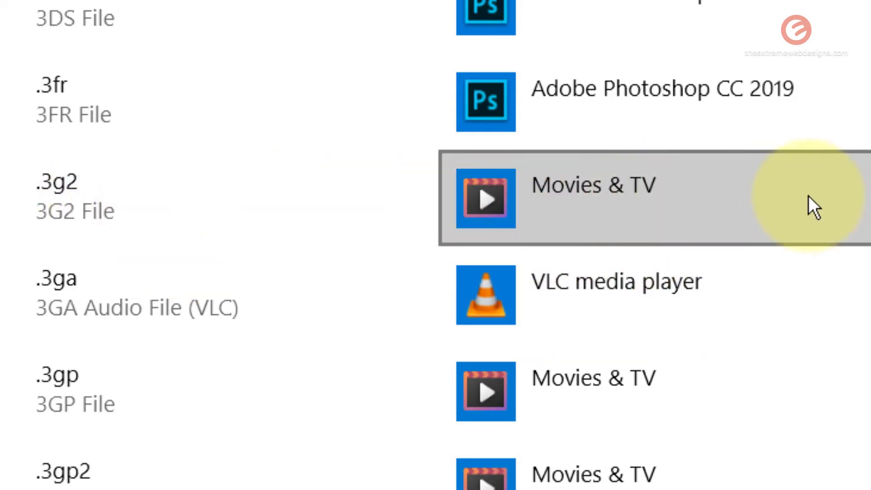
left_click(809, 195)
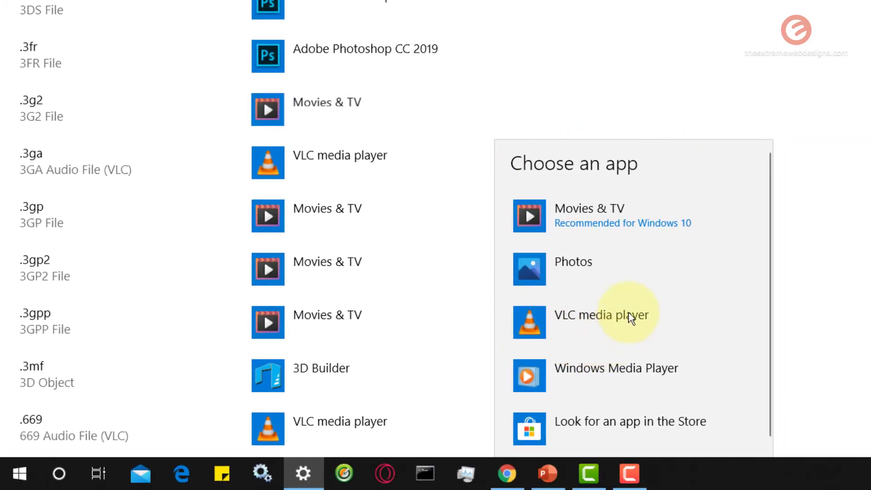
left_click(629, 316)
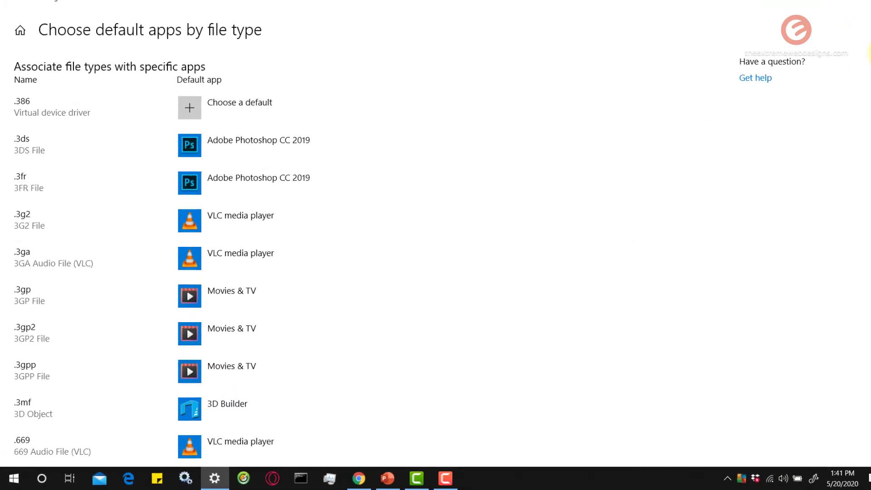
left_click_drag(868, 81, 860, 56)
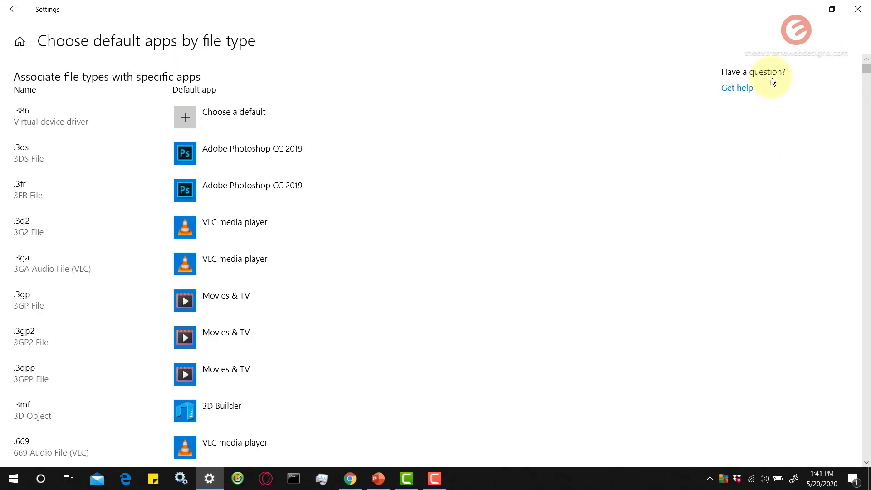
- In the protocol defaults, search the Store for an ACROBAT handler other than Acrobat Reader DC
left_click(14, 10)
scroll(439, 263, "down", 1)
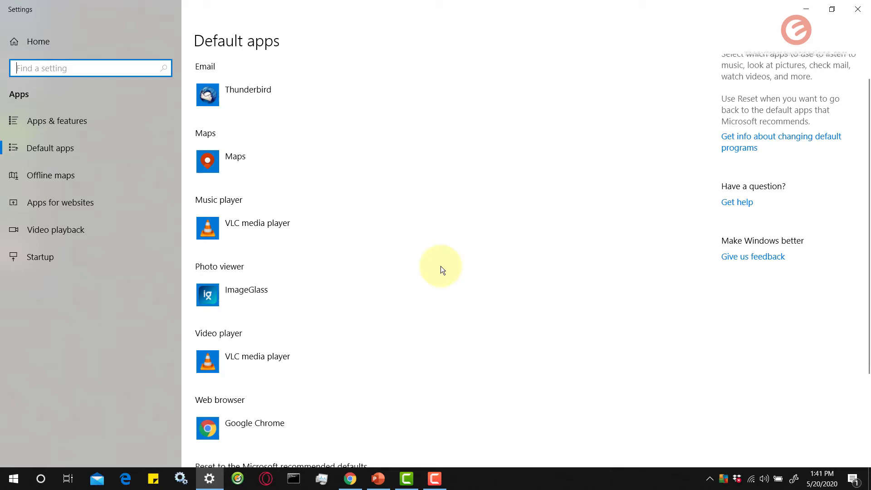
scroll(441, 267, "down", 3)
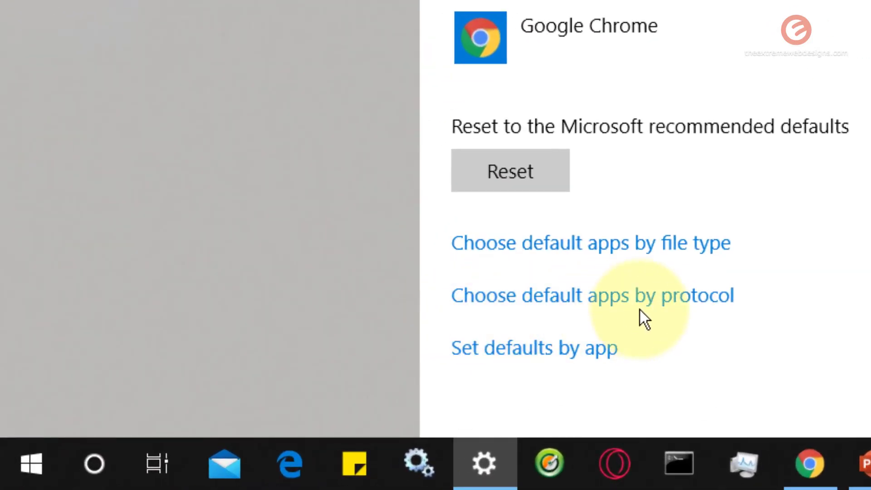
left_click(713, 303)
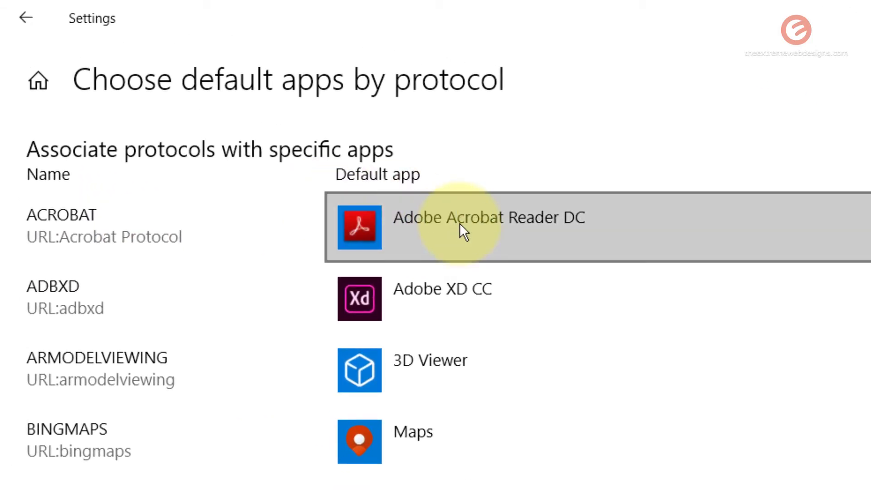
left_click(639, 235)
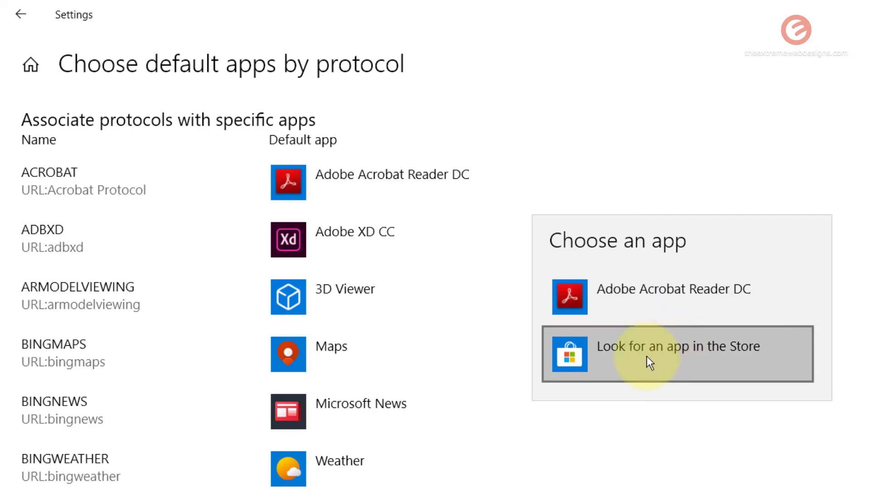
left_click(698, 361)
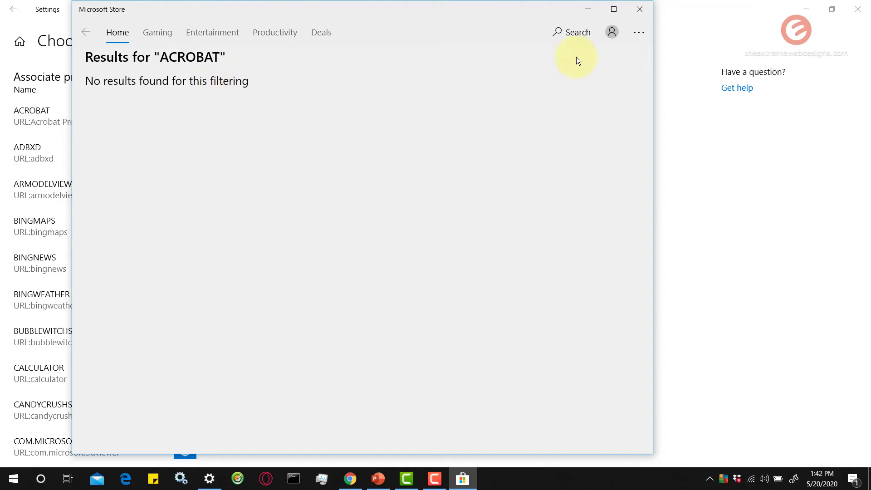
- Close the Microsoft Store window with its empty ACROBAT results
left_click(640, 9)
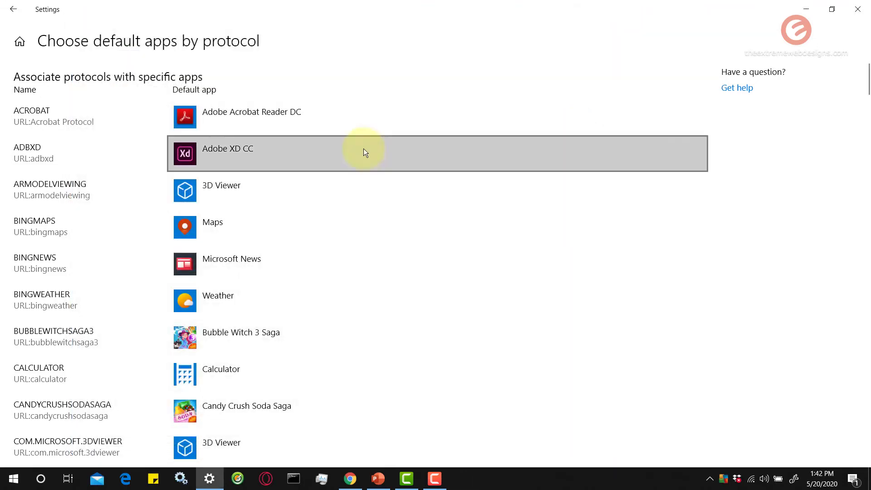
- Return to Default apps and open the Set defaults by app list
left_click(13, 11)
scroll(502, 214, "down", 5)
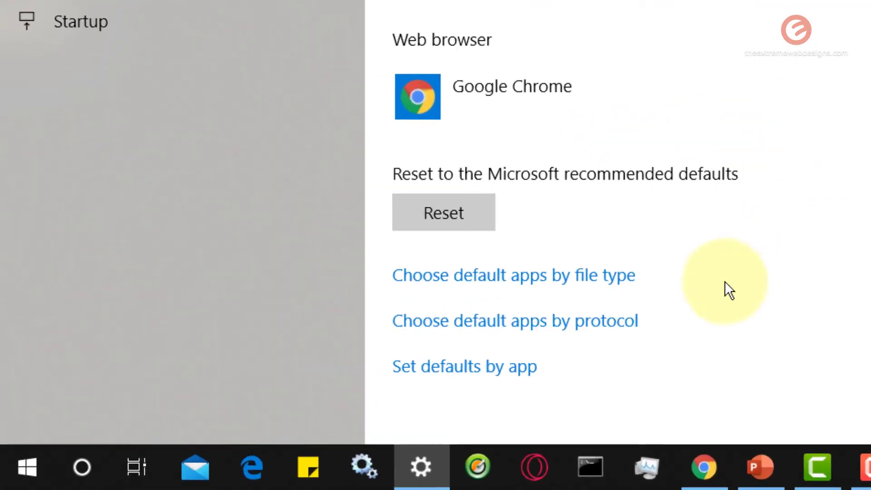
left_click(447, 367)
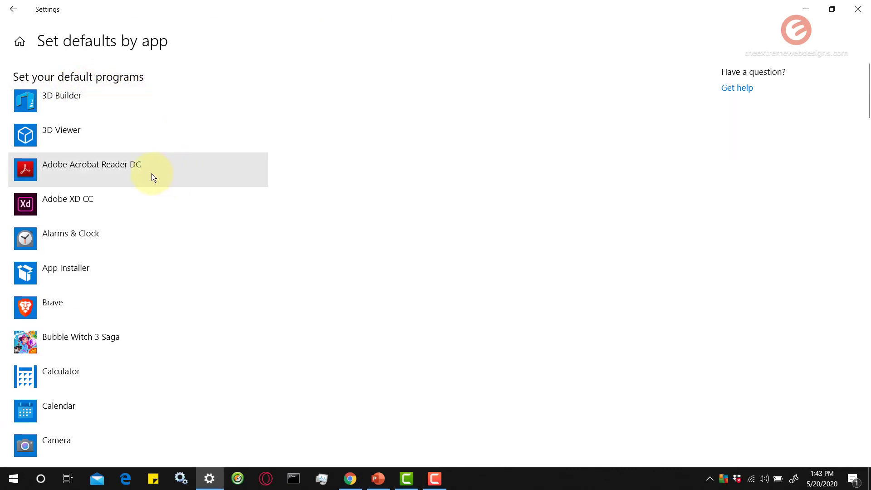
- Inspect Adobe Acrobat Reader DC's .xfdf association and leave it unchanged
left_click(190, 176)
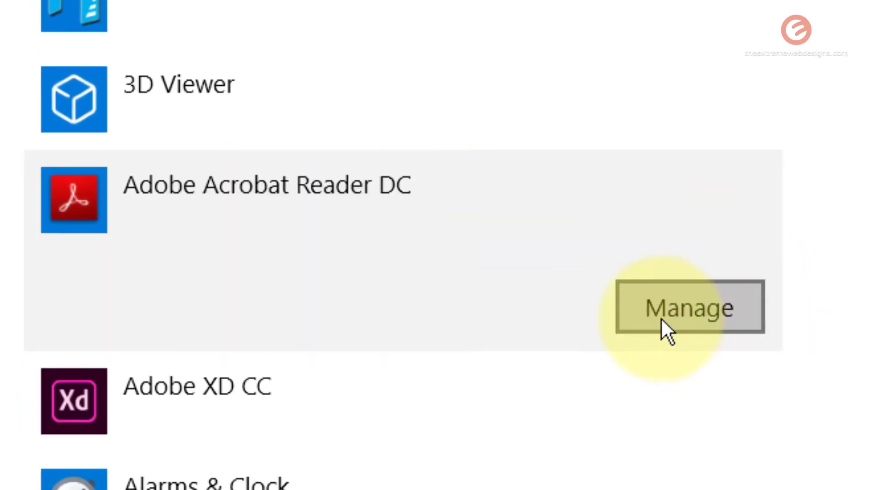
left_click(671, 308)
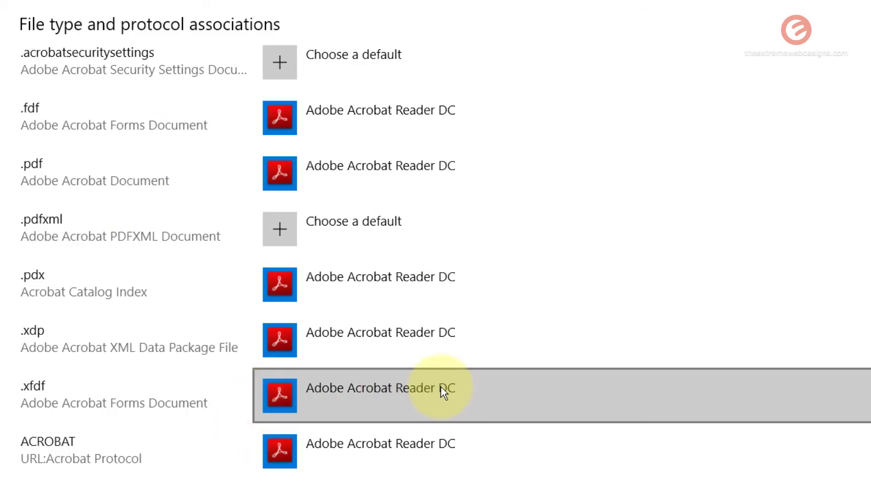
left_click(497, 398)
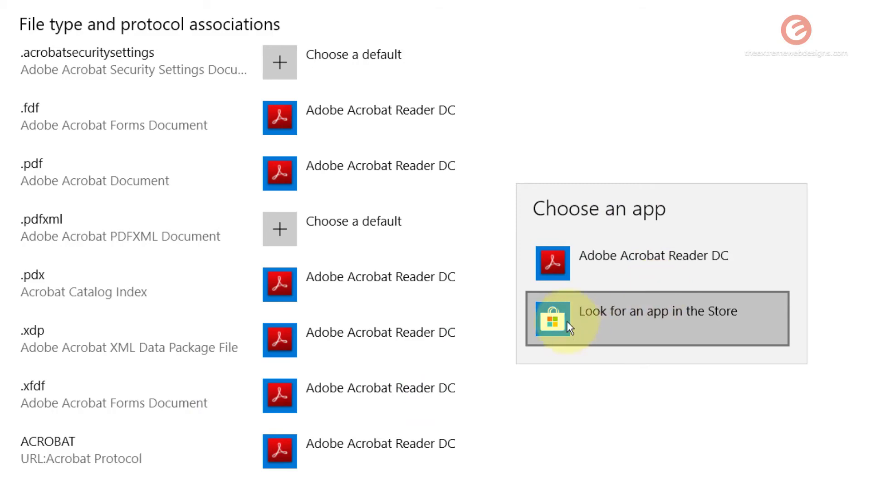
left_click(573, 17)
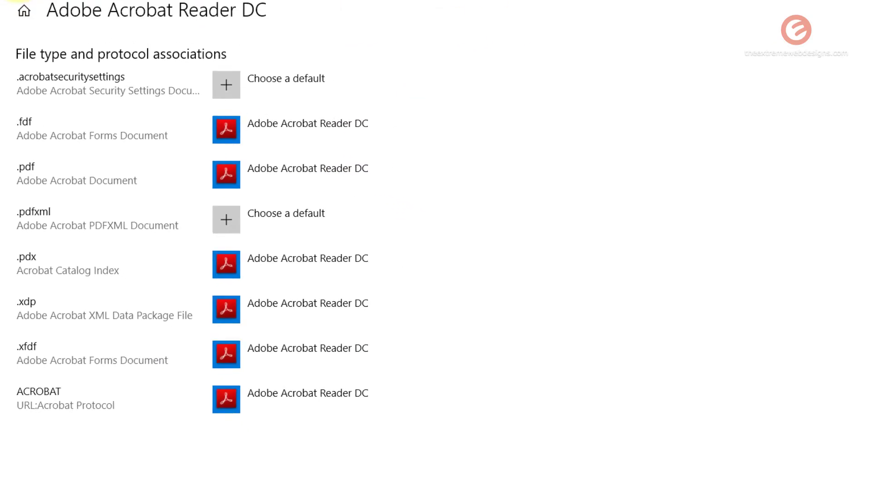
- In Groove Music's file associations, switch .ac3 to open with VLC media player
left_click(13, 9)
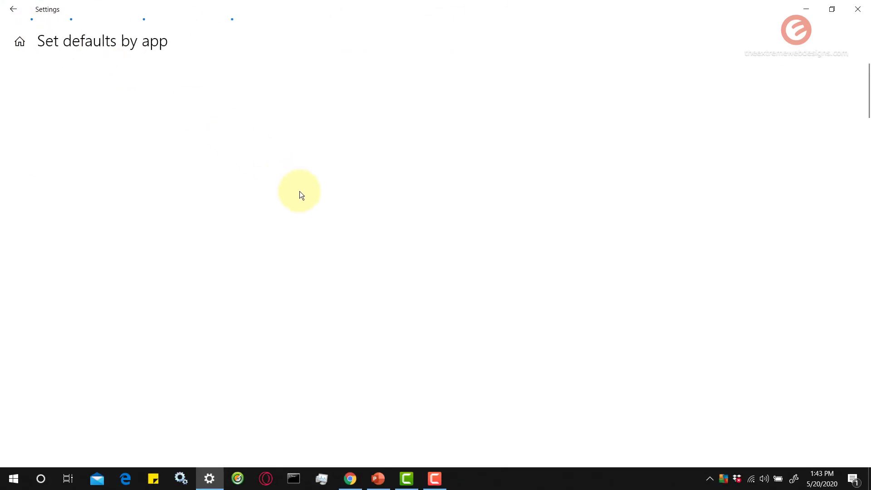
scroll(304, 197, "down", 10)
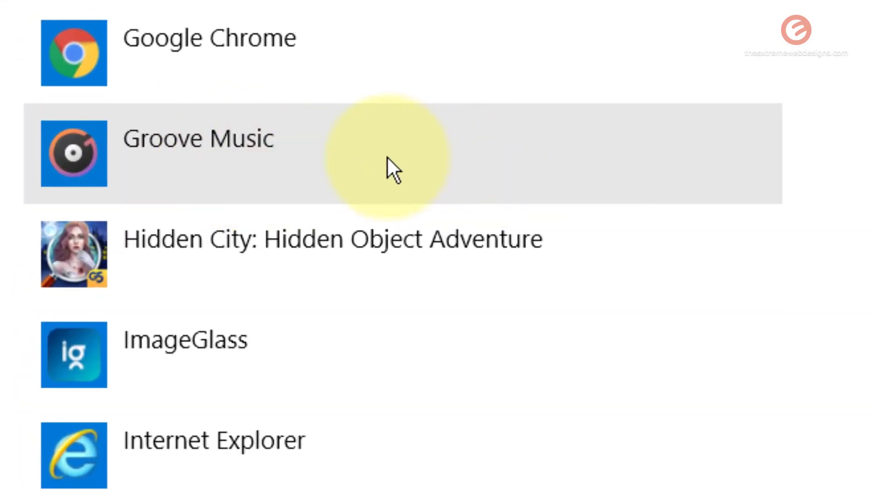
left_click(389, 158)
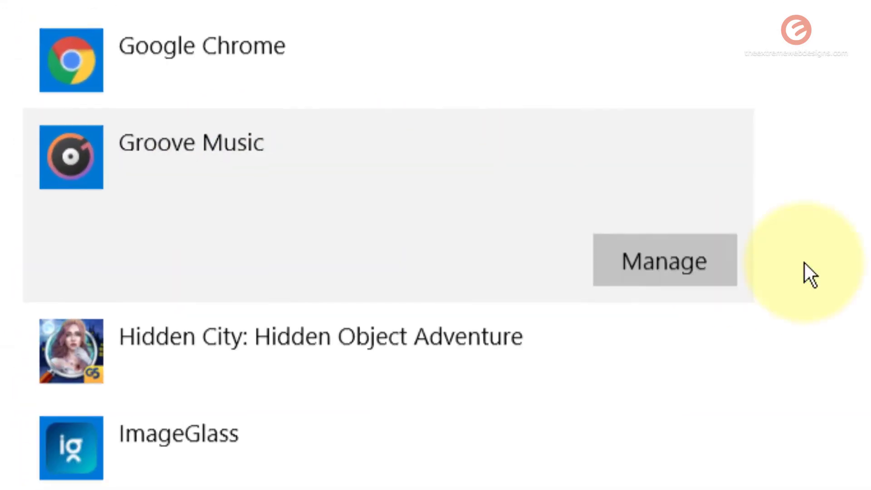
left_click(690, 261)
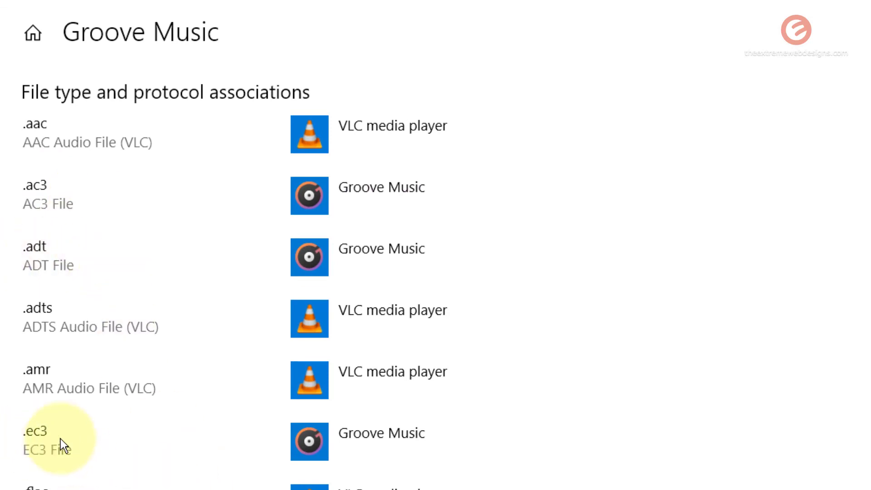
scroll(137, 439, "down", 8)
scroll(225, 354, "up", 2)
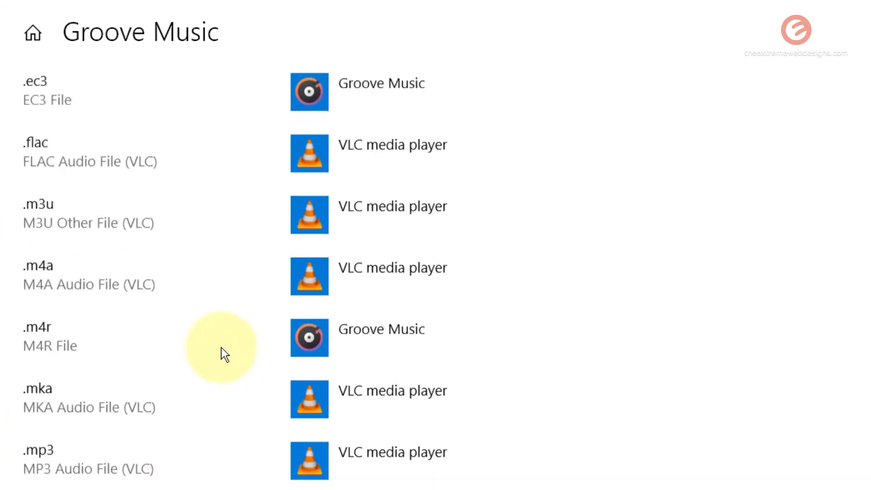
scroll(225, 354, "up", 5)
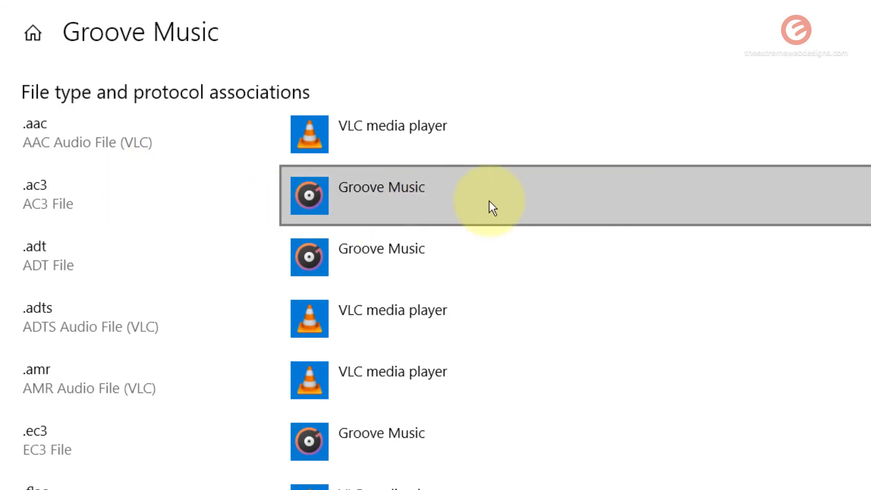
left_click(493, 208)
left_click(691, 388)
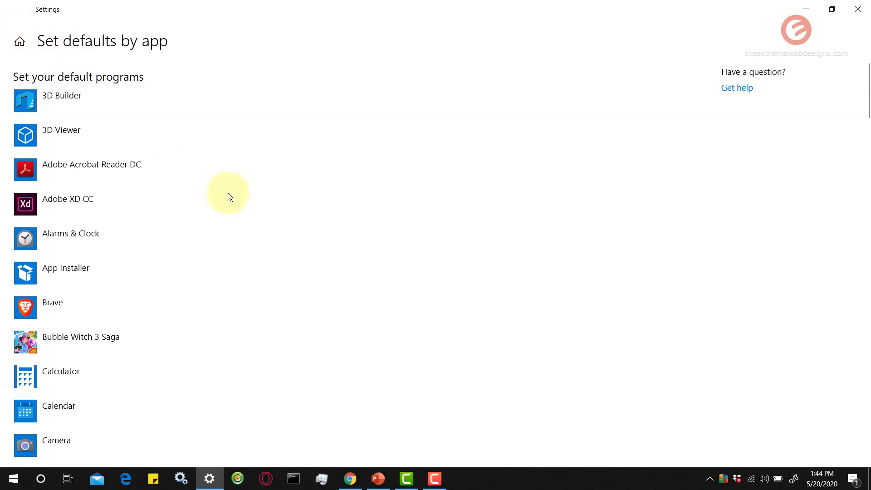
- Go back to the Default apps overview and scroll down to the Music player section
key("alt+Left")
scroll(345, 290, "down", 3)
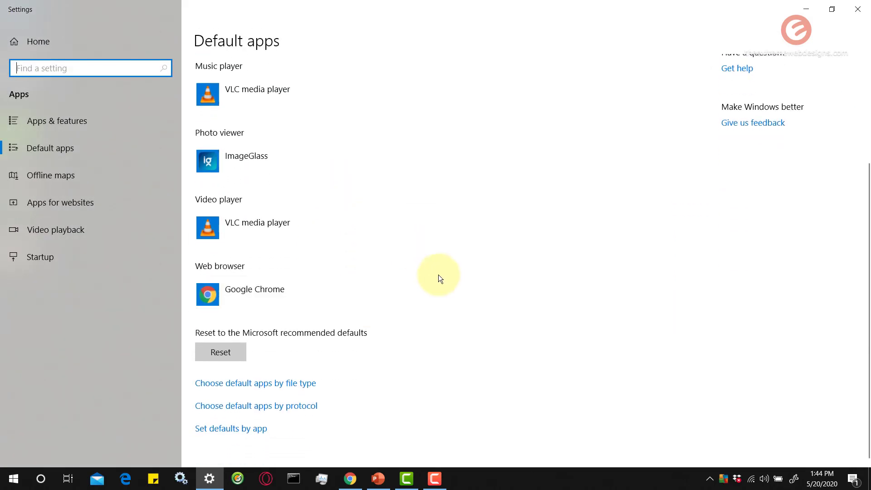